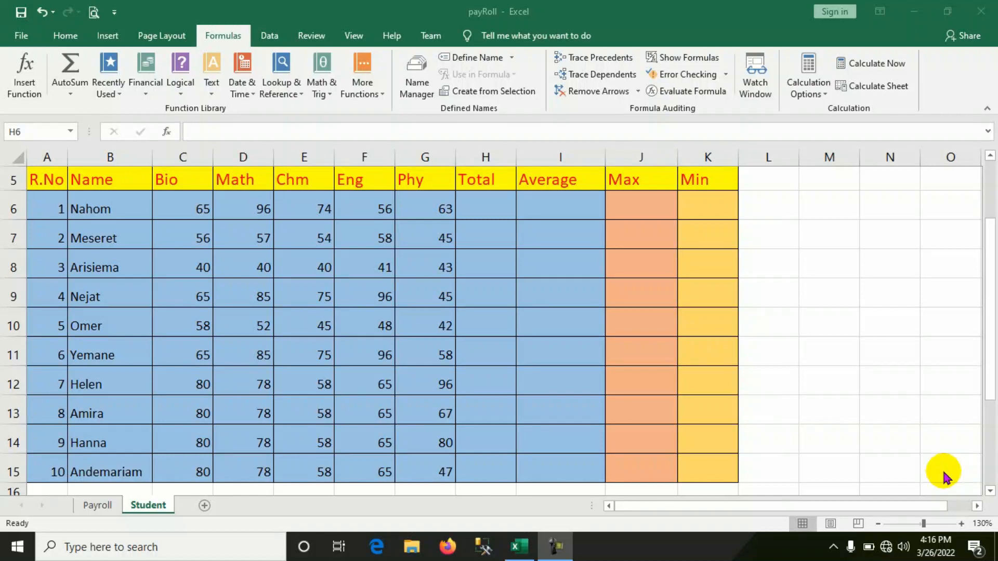
# Enter the formula =C6+D6+E6+F6+G6 in H6 to add the first student's five subject marks.
pyautogui.click(478, 206)
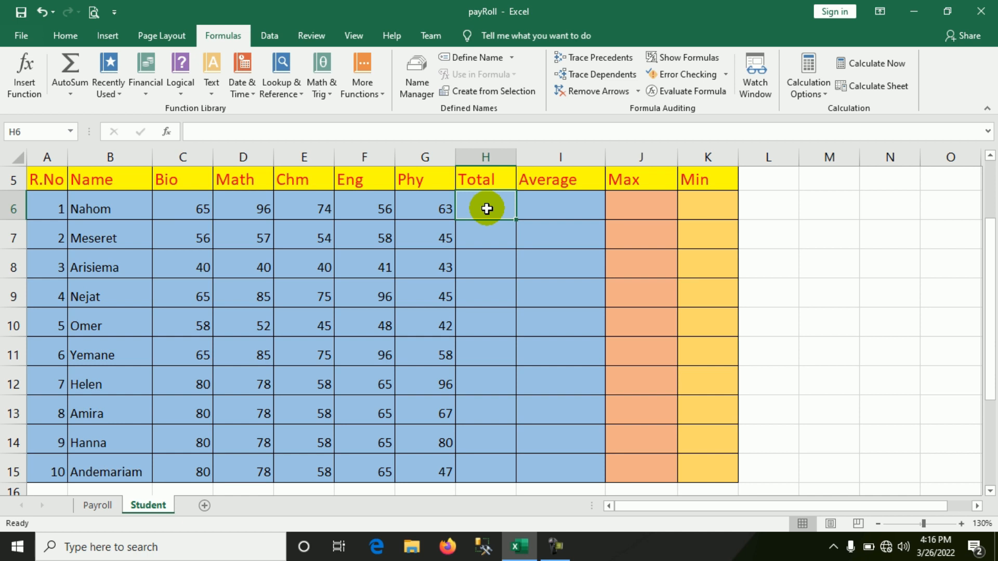
pyautogui.write('=')
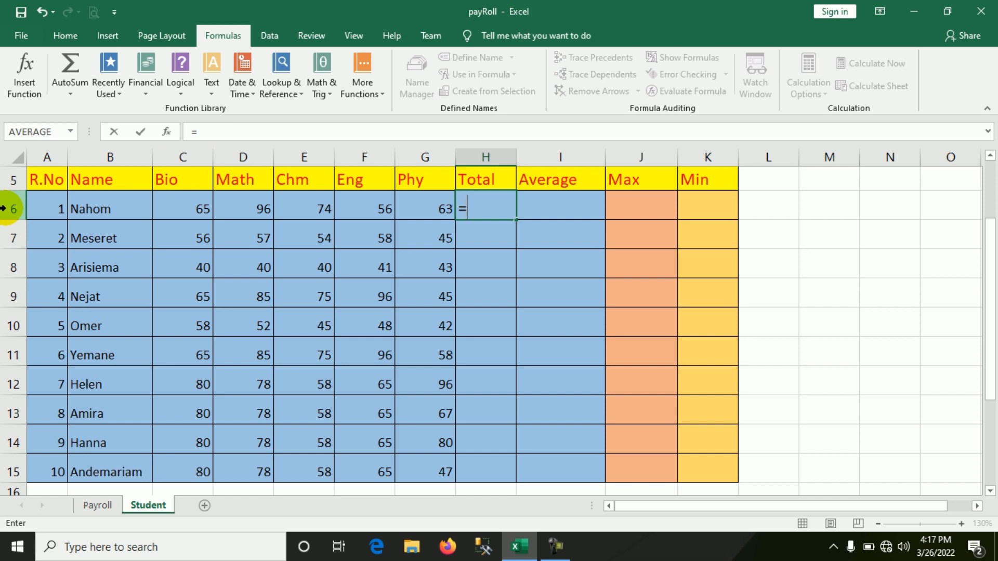
pyautogui.click(193, 207)
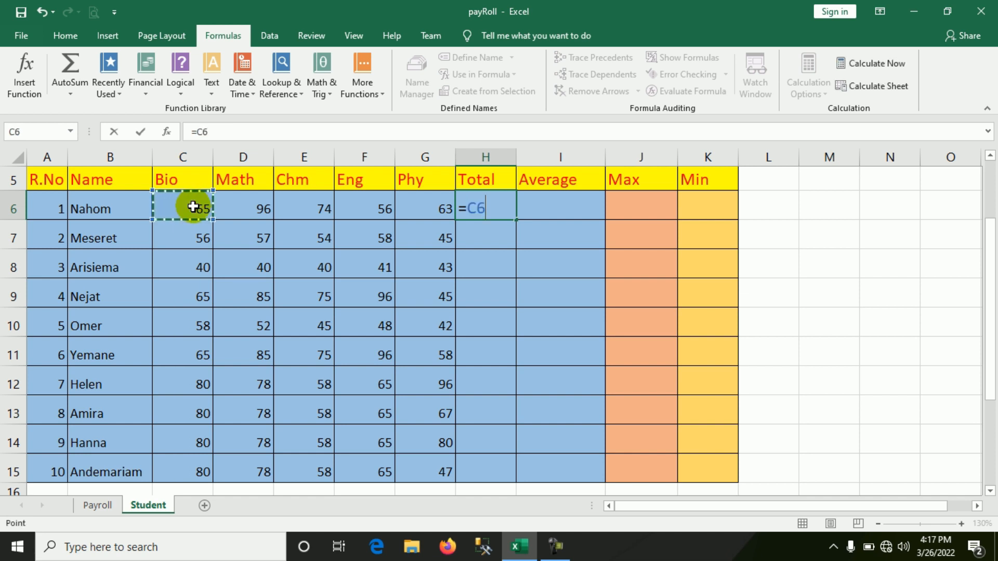
pyautogui.write('+')
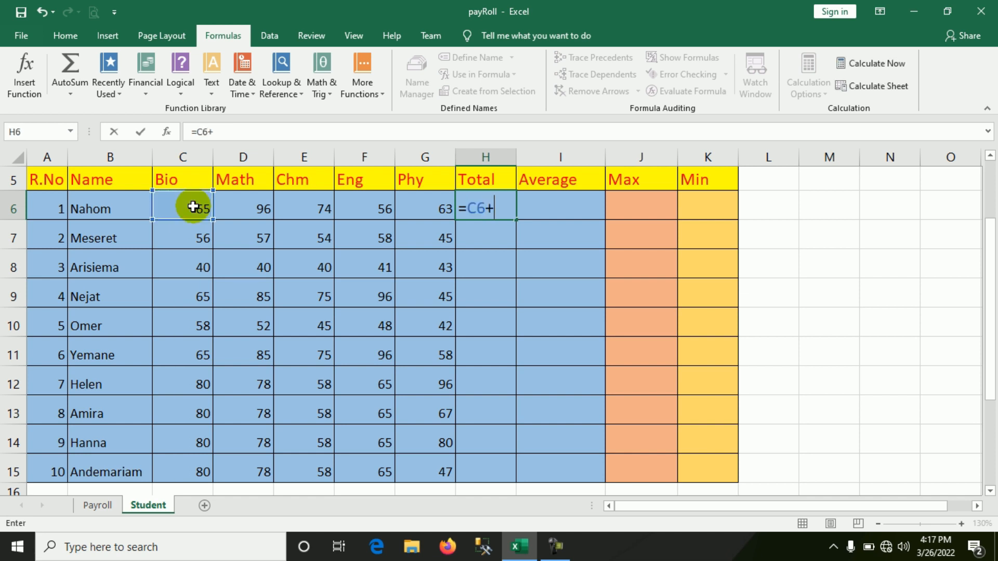
pyautogui.click(259, 208)
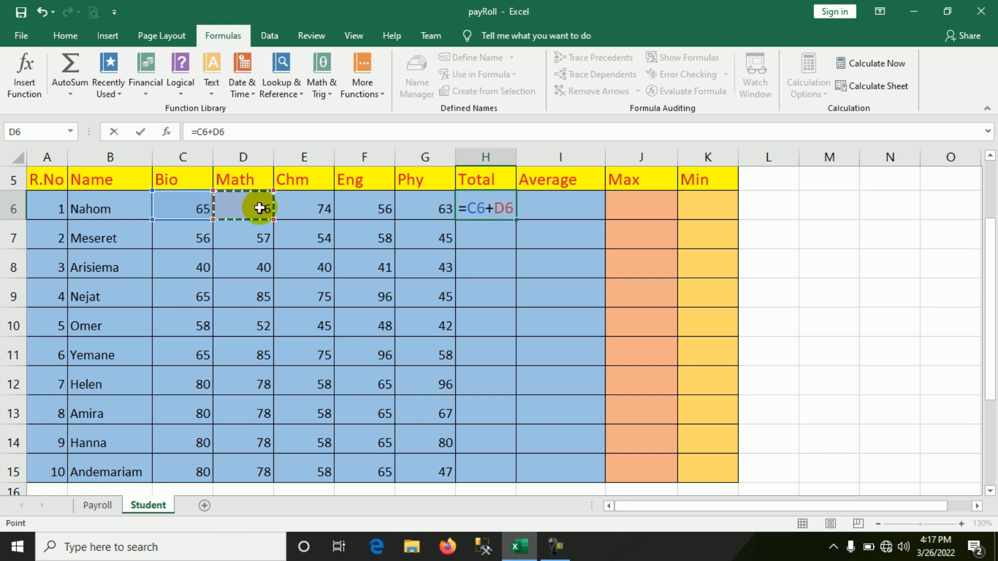
pyautogui.write('+')
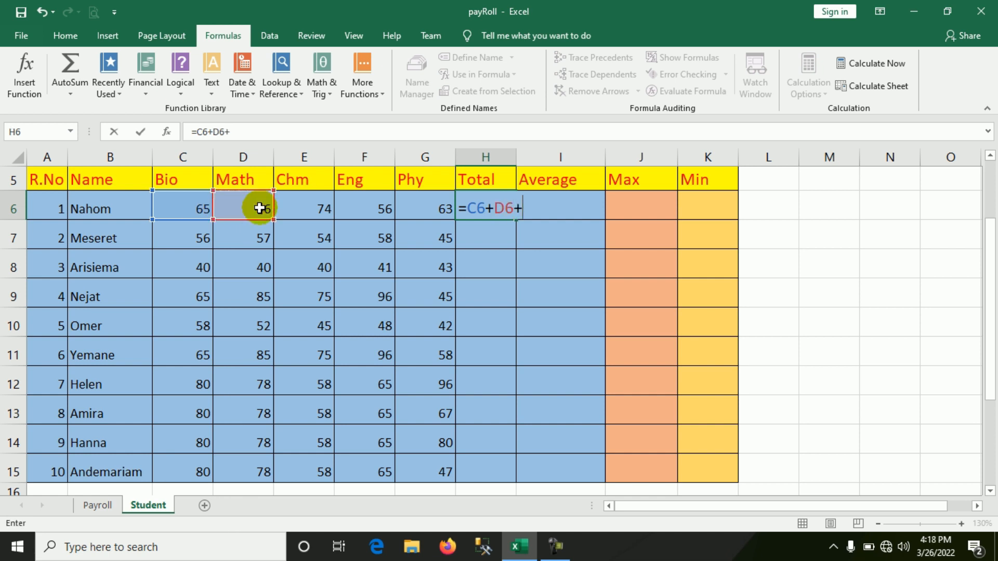
pyautogui.click(304, 204)
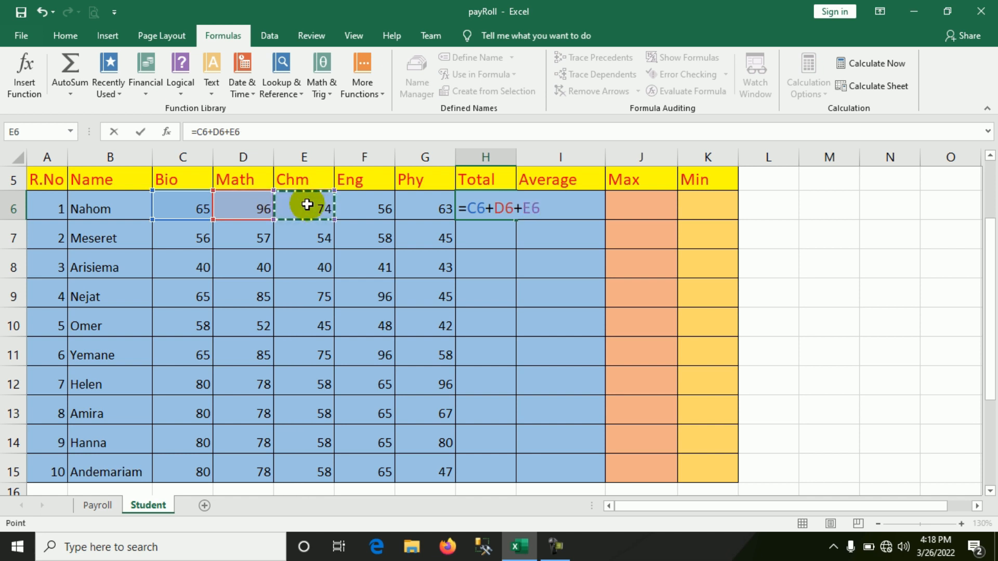
pyautogui.write('+')
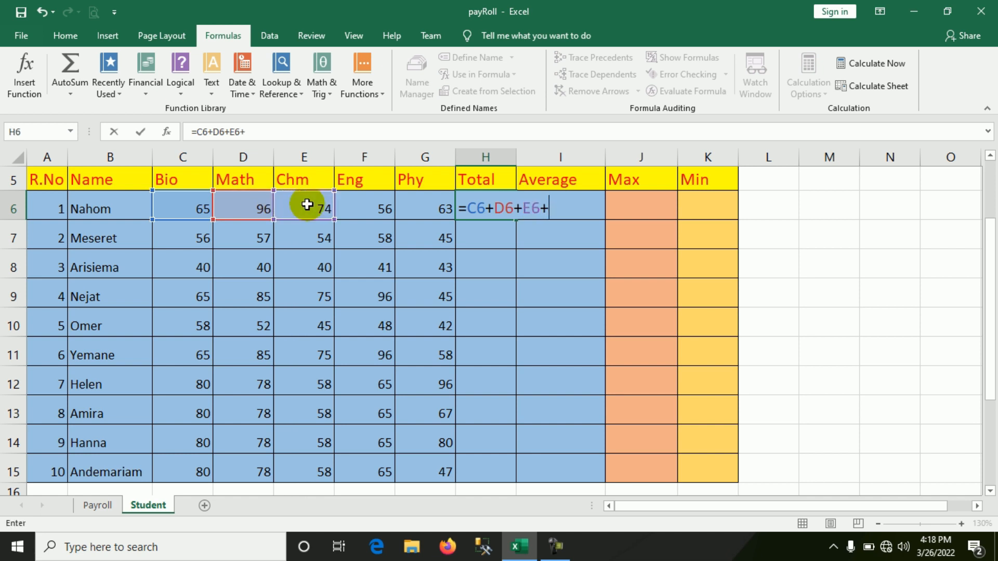
pyautogui.click(378, 201)
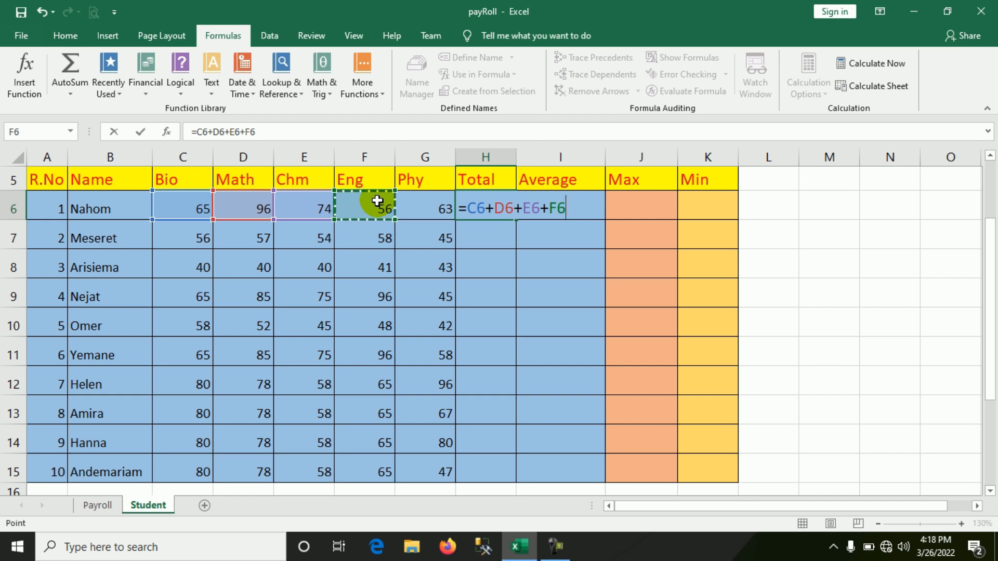
pyautogui.write('+')
pyautogui.click(427, 207)
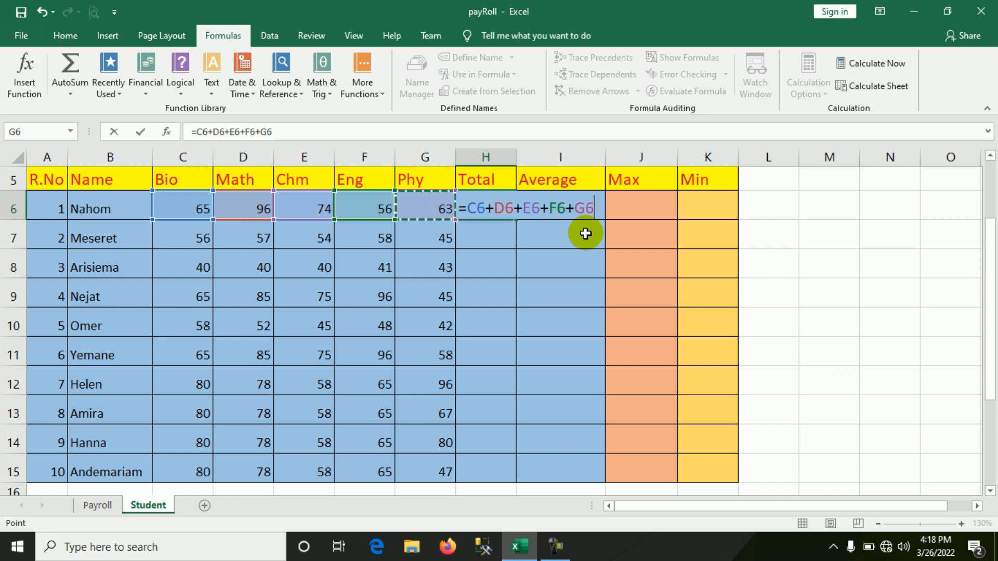
pyautogui.press('Return')
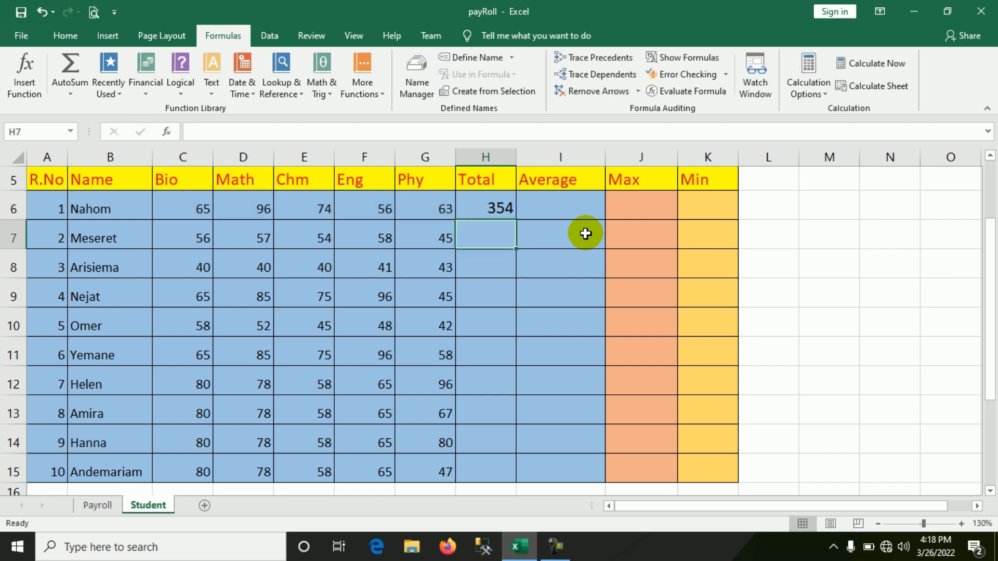
# Compare the formula behind the first student's total in H6 with the plain contents of nearby mark and name cells.
pyautogui.click(505, 210)
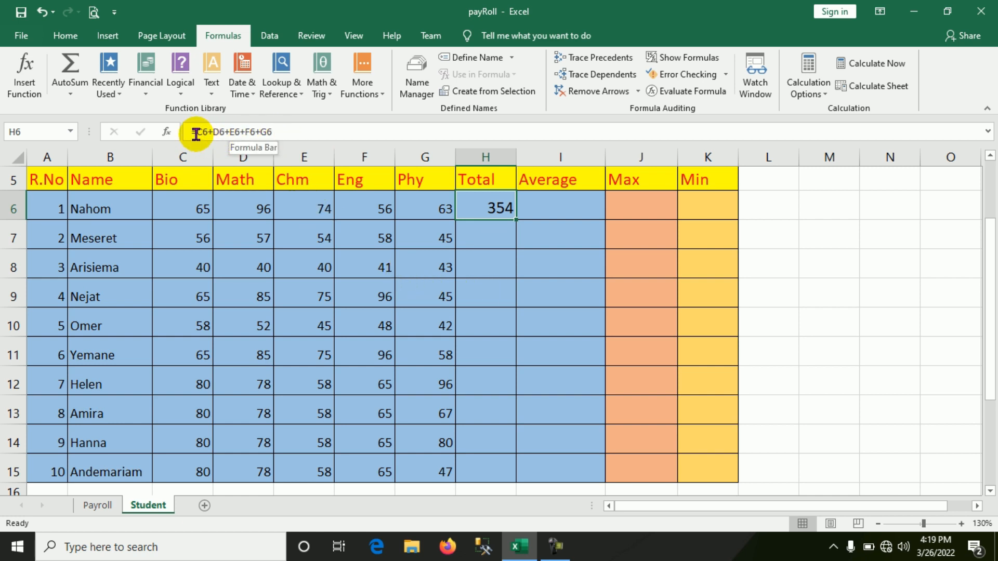
pyautogui.click(433, 210)
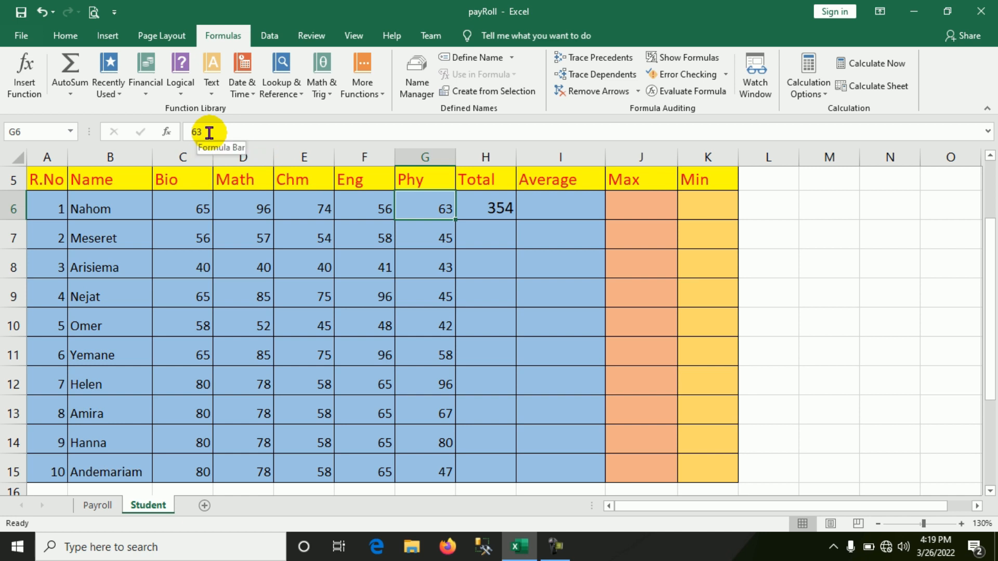
pyautogui.click(373, 208)
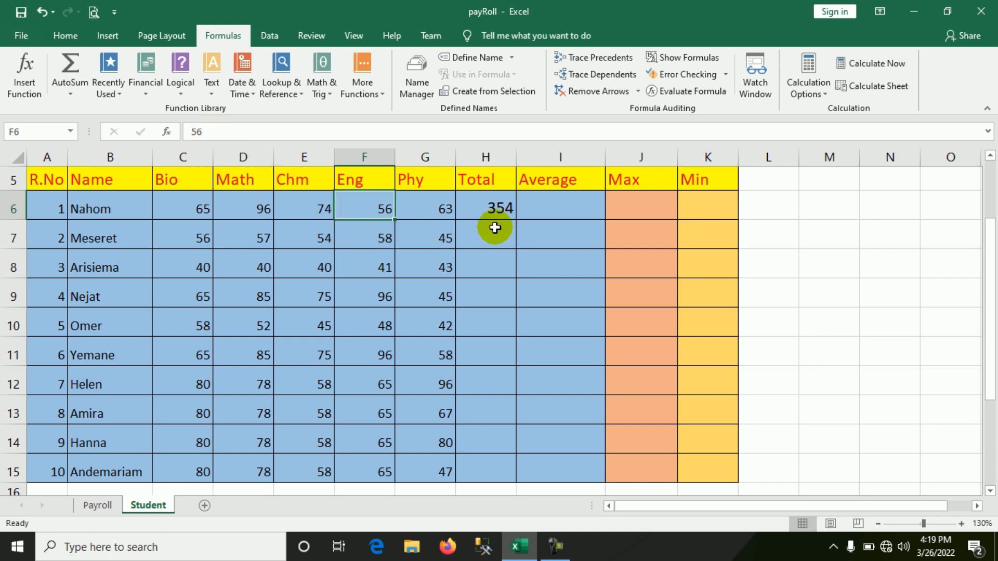
pyautogui.click(494, 210)
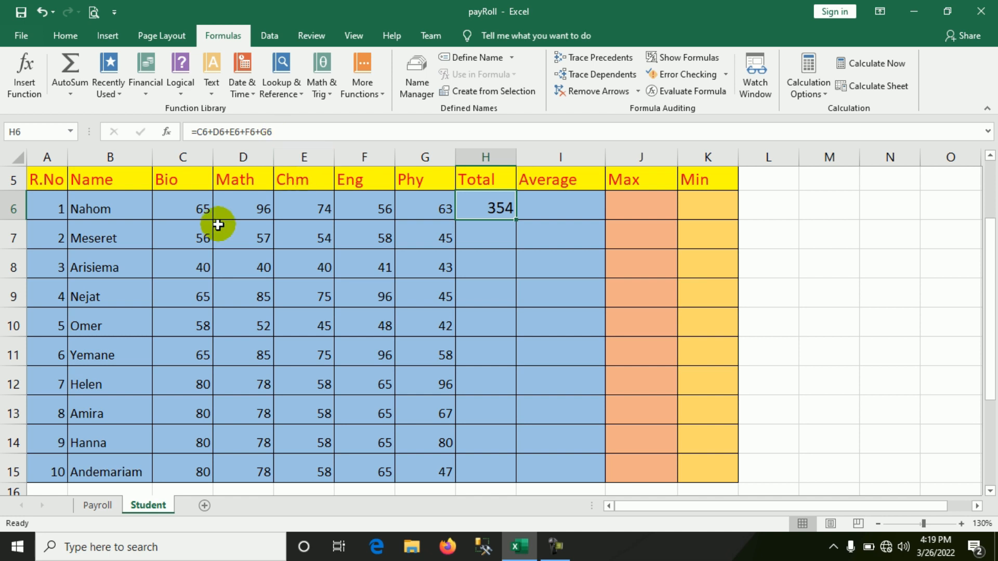
pyautogui.click(314, 237)
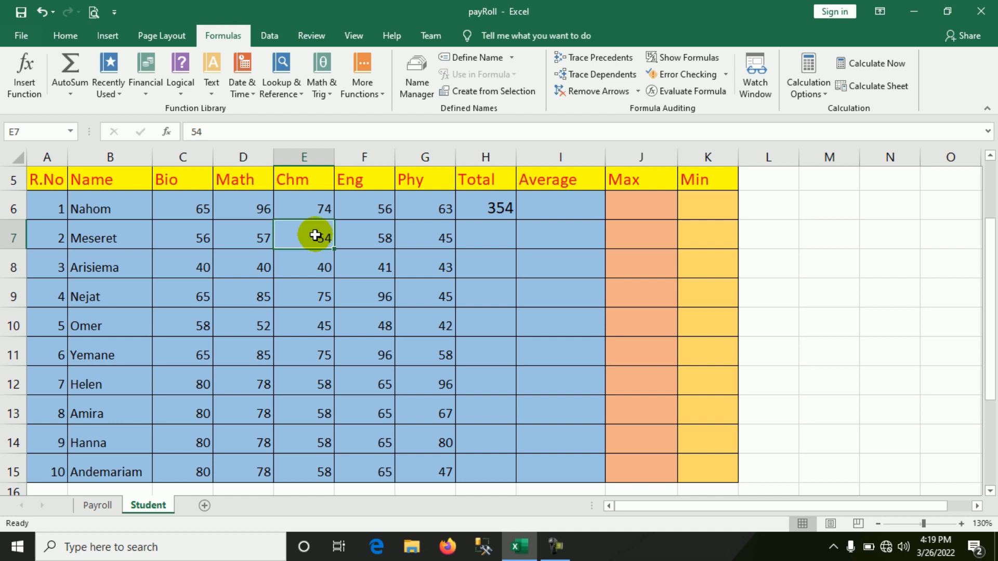
pyautogui.click(111, 207)
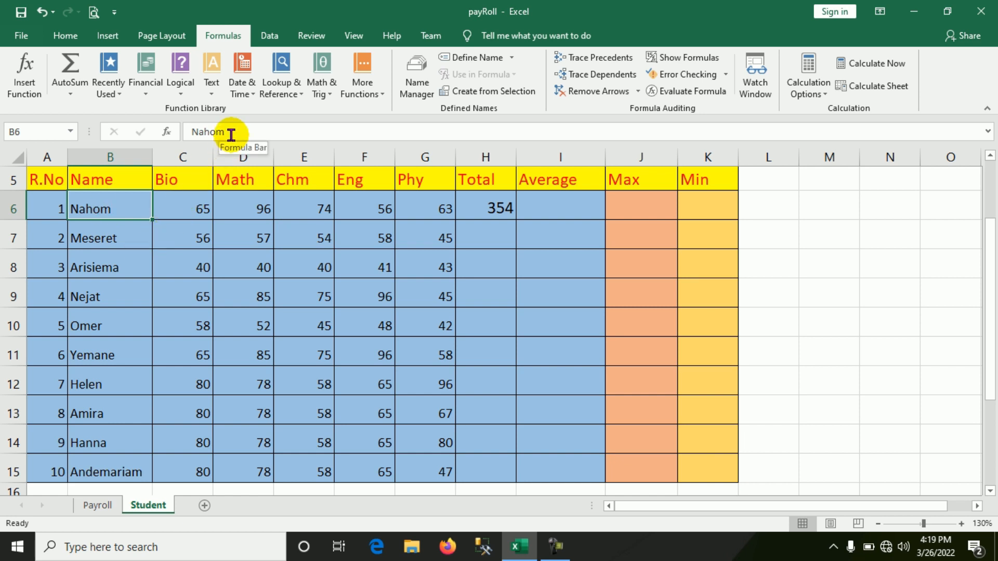
pyautogui.click(500, 209)
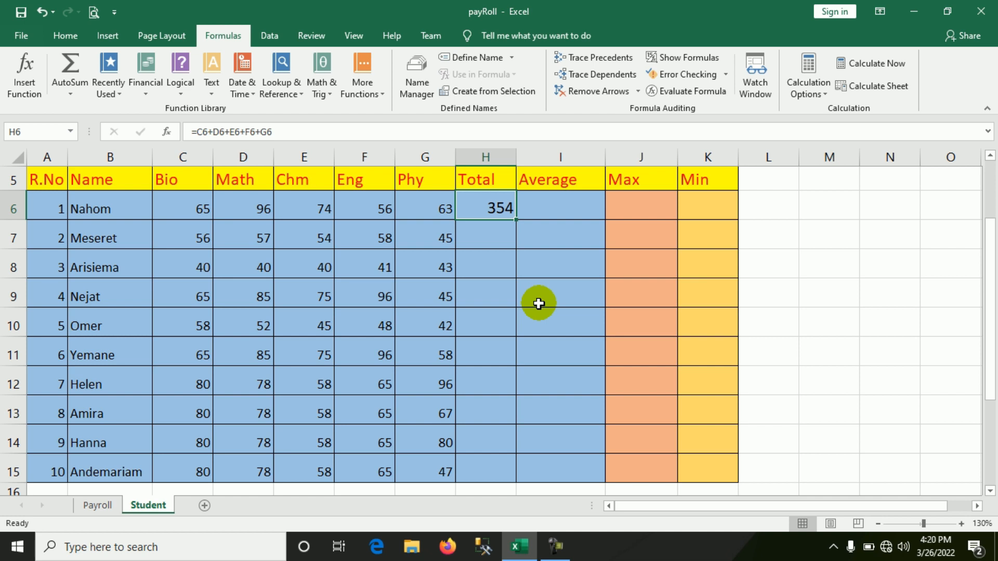
# Open the addition formula in H6 for editing and erase it completely, leaving the cell empty.
pyautogui.click(282, 131)
pyautogui.click(282, 130)
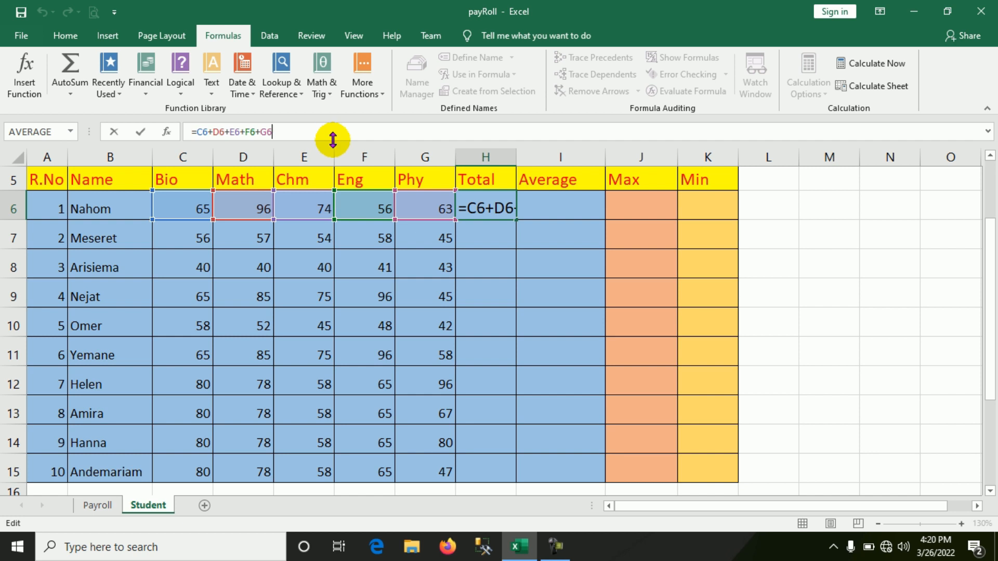
pyautogui.press('Return')
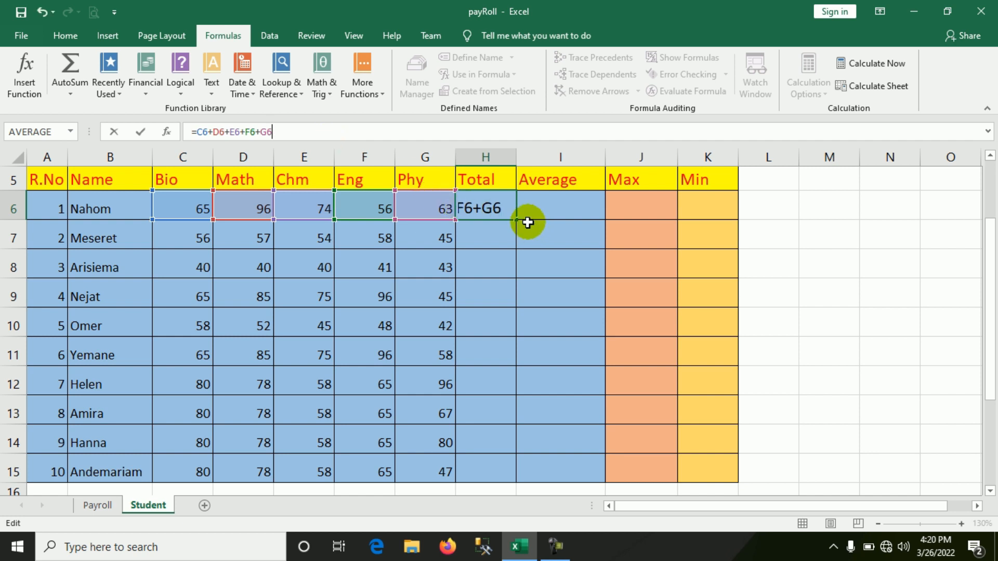
pyautogui.click(284, 129)
pyautogui.press('BackSpace')
pyautogui.press('BackSpace')
pyautogui.press('BackSpace')
pyautogui.press('BackSpace')
pyautogui.press('BackSpace')
pyautogui.press('BackSpace')
pyautogui.press('BackSpace')
pyautogui.press('BackSpace')
pyautogui.press('BackSpace')
pyautogui.press('BackSpace')
pyautogui.press('BackSpace')
pyautogui.press('BackSpace')
pyautogui.press('BackSpace')
pyautogui.press('BackSpace')
pyautogui.press('BackSpace')
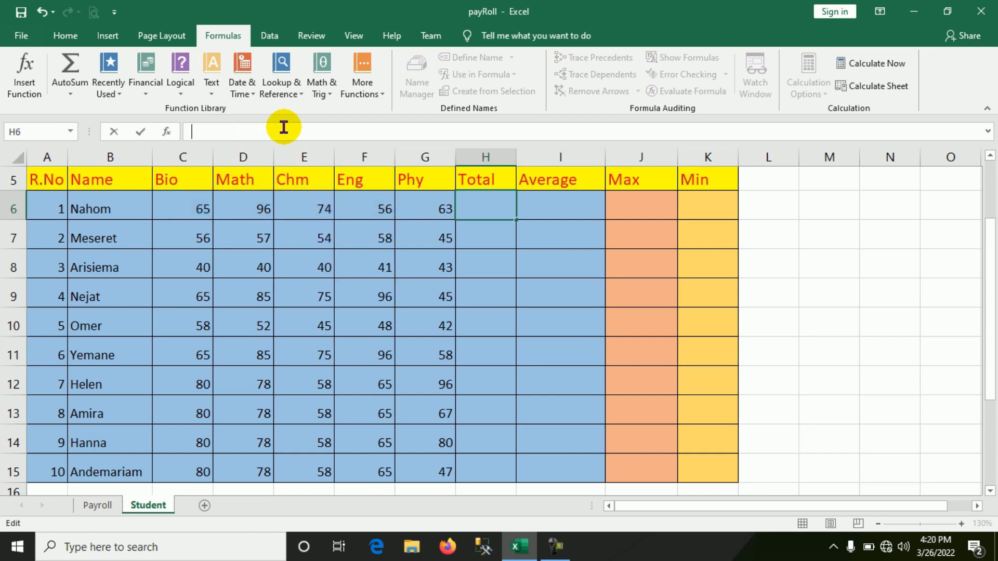
pyautogui.click(483, 238)
# Enter the subtraction formula =C6-D6 in H6, taking the first student's Math mark from the Bio mark.
pyautogui.click(485, 205)
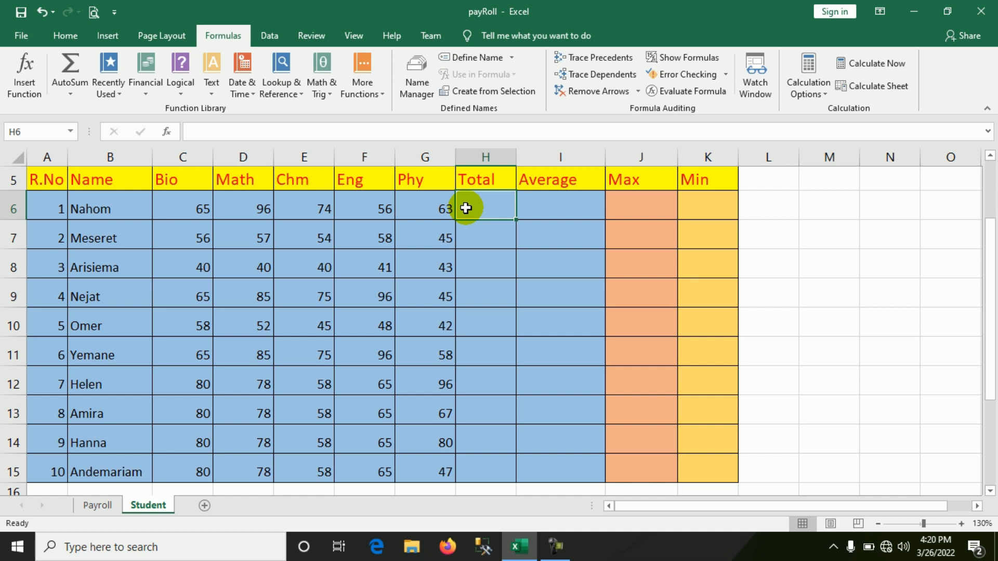
pyautogui.write('=')
pyautogui.click(183, 207)
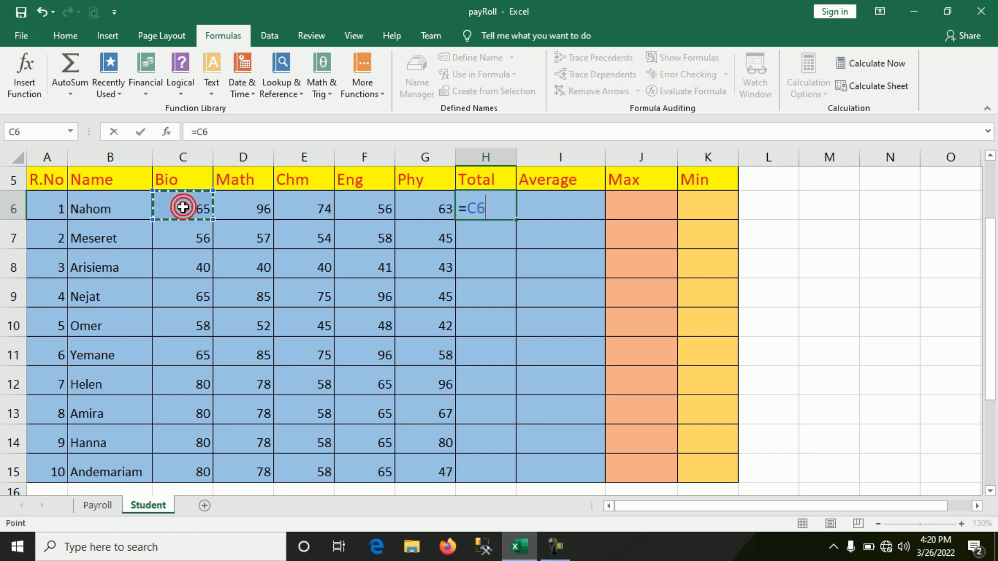
pyautogui.write('-')
pyautogui.click(243, 211)
pyautogui.press('Return')
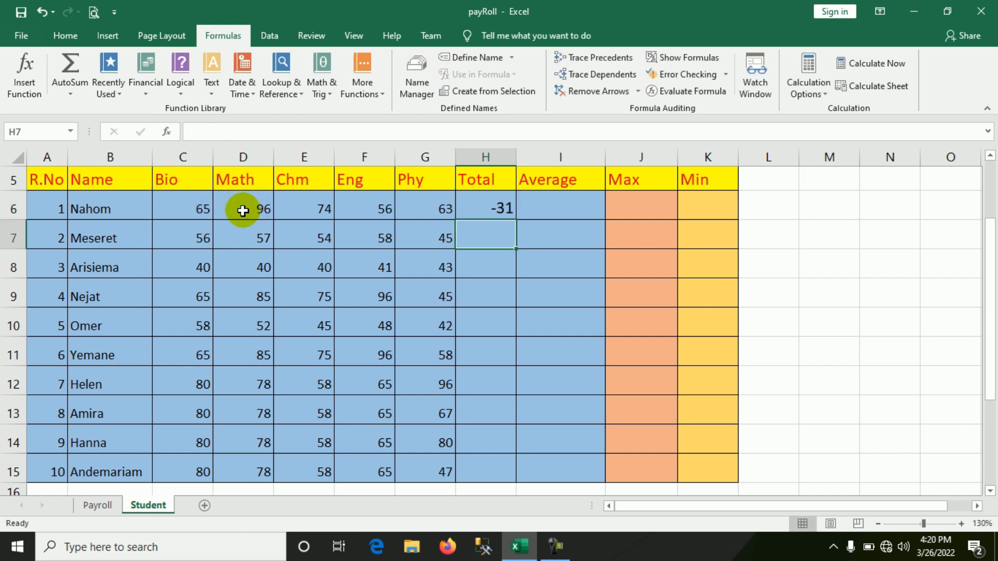
# Replace the formula in H6 with =C6*E6 to multiply the first student's Bio and Chm marks.
pyautogui.click(469, 207)
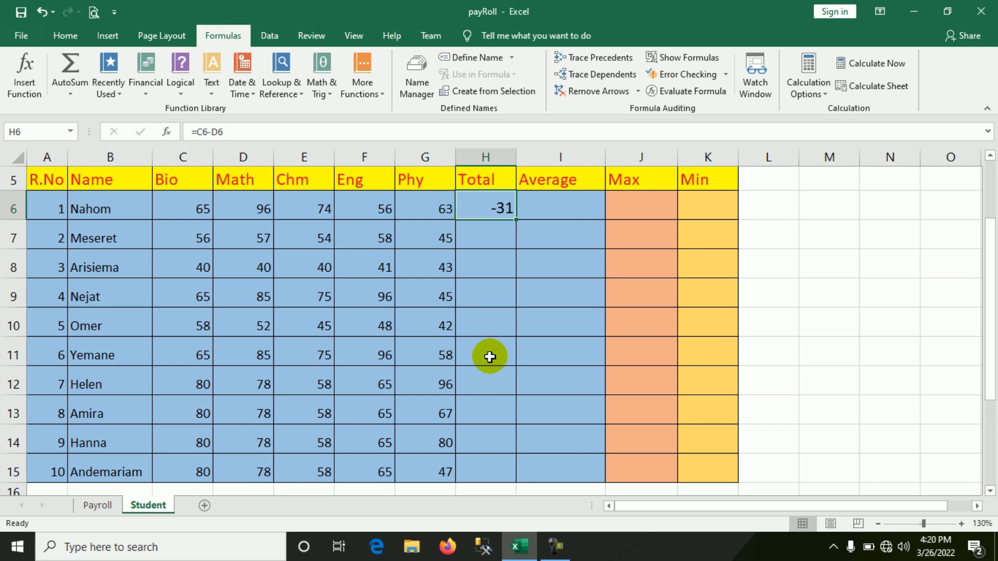
pyautogui.press('Delete')
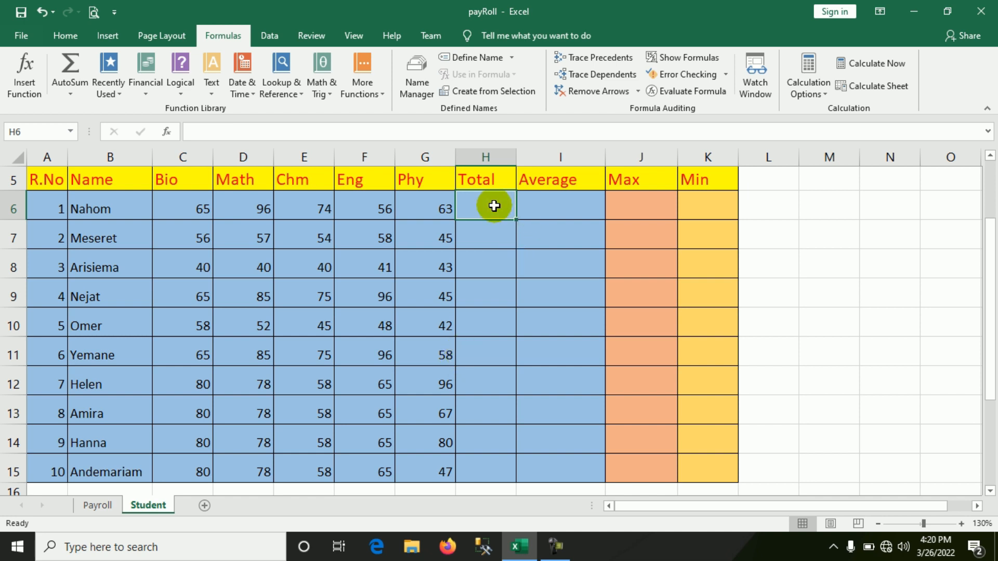
pyautogui.write('=')
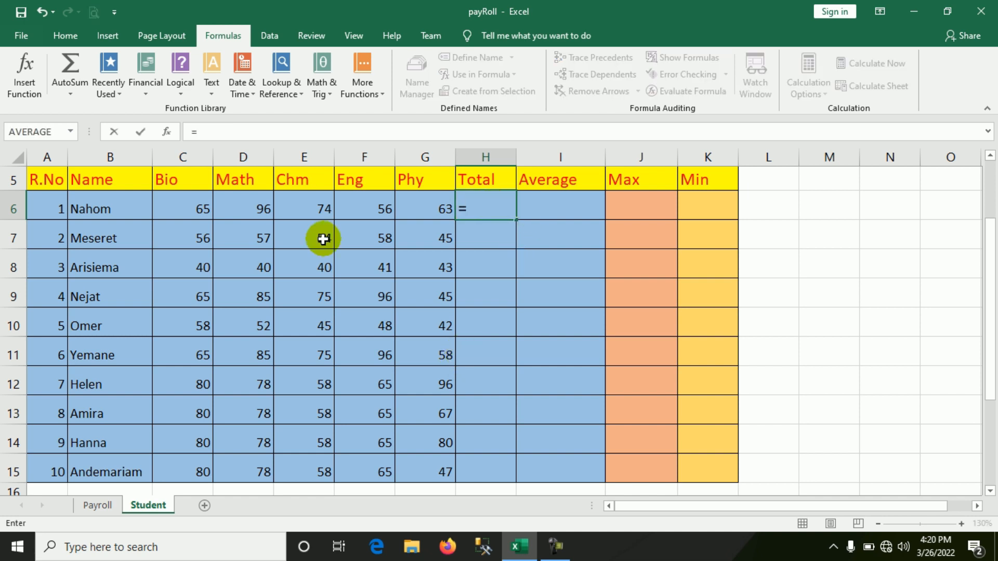
pyautogui.click(192, 208)
pyautogui.click(192, 209)
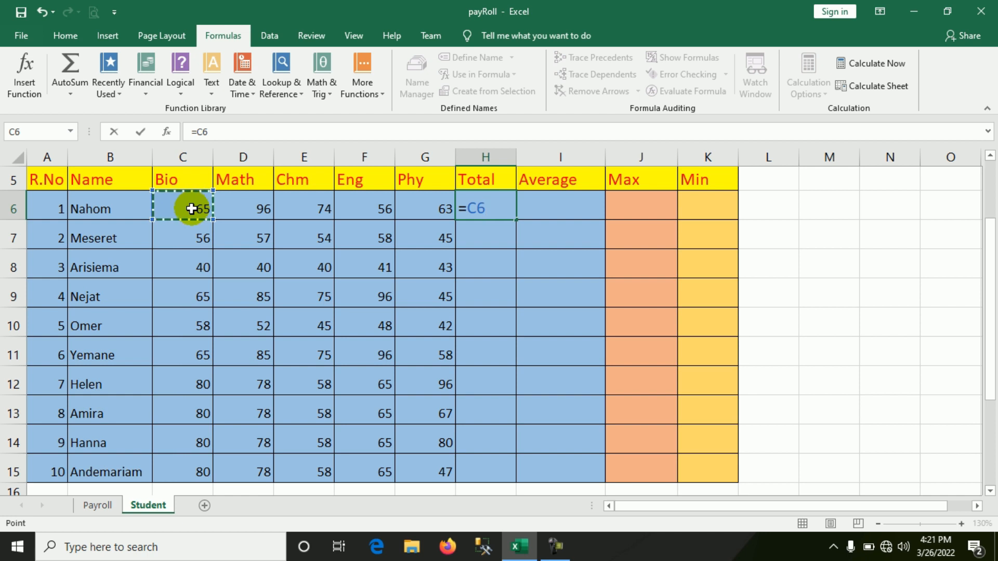
pyautogui.write('*')
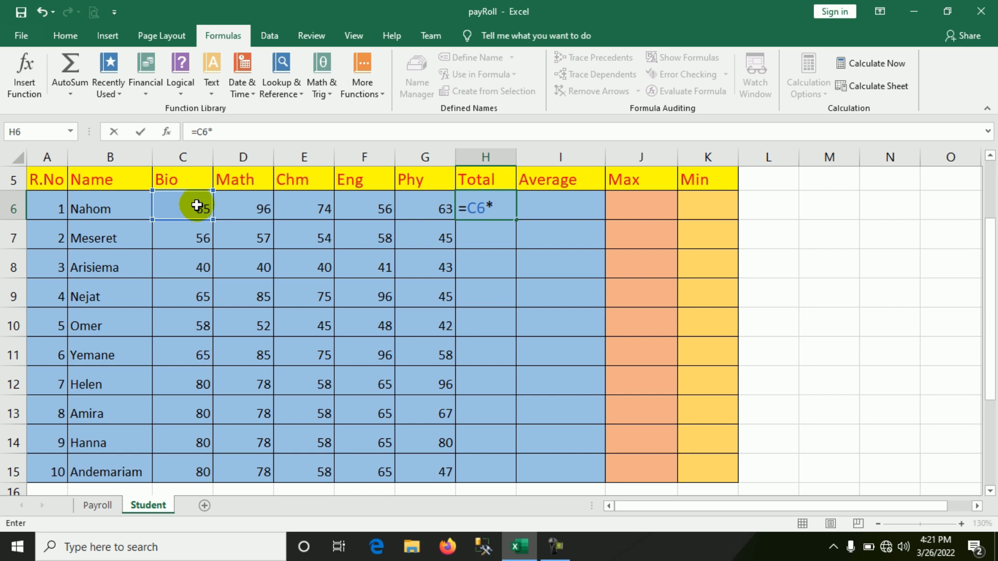
pyautogui.click(311, 207)
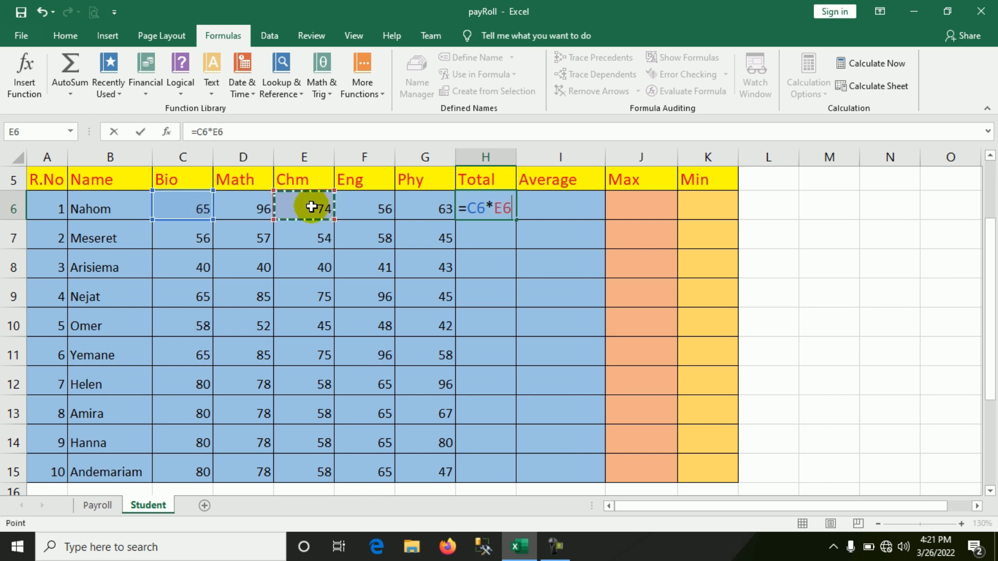
pyautogui.press('Return')
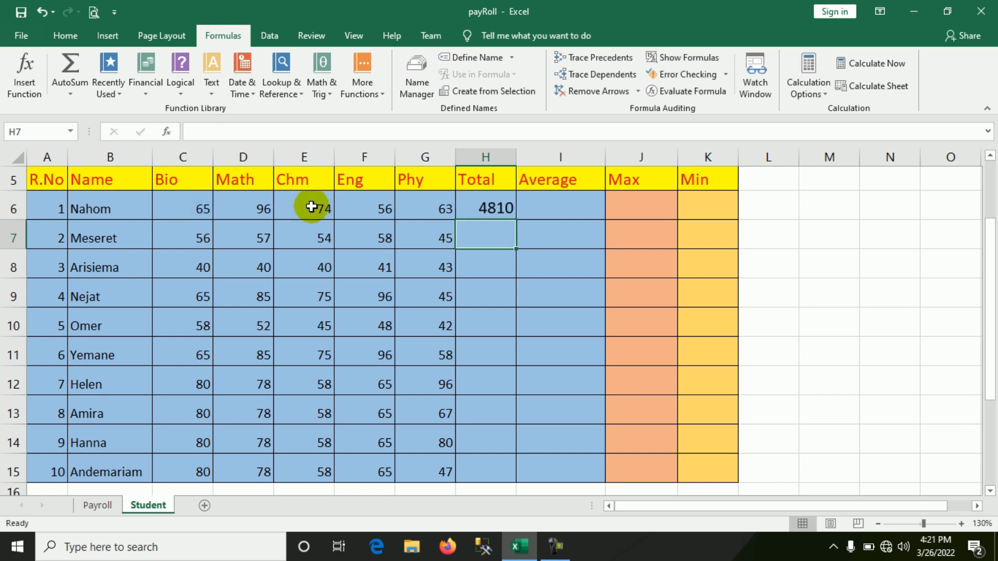
# Replace the formula in H6 with =D6/6 to divide the first student's Math mark, and clear the cell again.
pyautogui.click(496, 209)
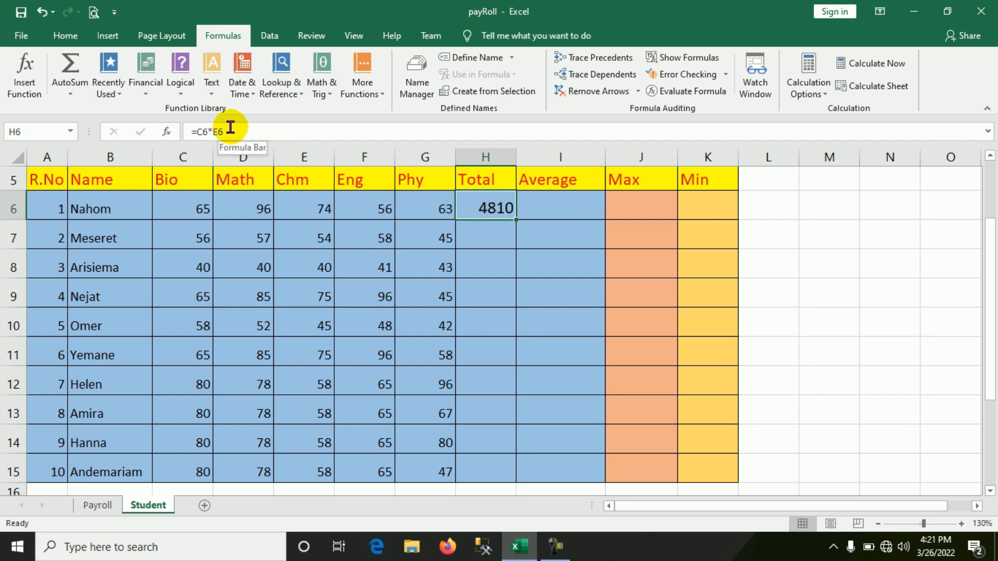
pyautogui.doubleClick(496, 208)
pyautogui.click(509, 209)
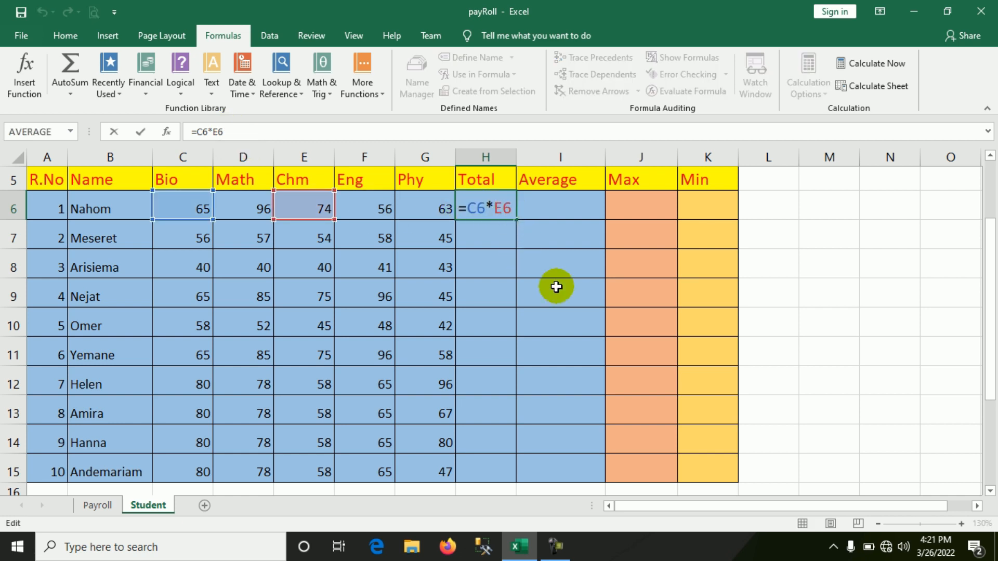
pyautogui.press('BackSpace')
pyautogui.press('BackSpace')
pyautogui.press('BackSpace')
pyautogui.press('BackSpace')
pyautogui.press('BackSpace')
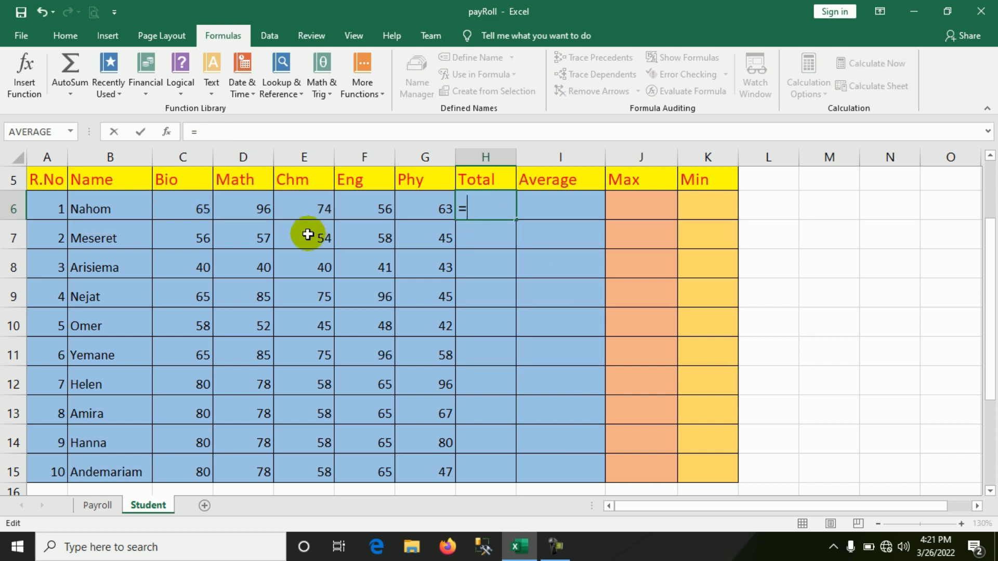
pyautogui.click(259, 207)
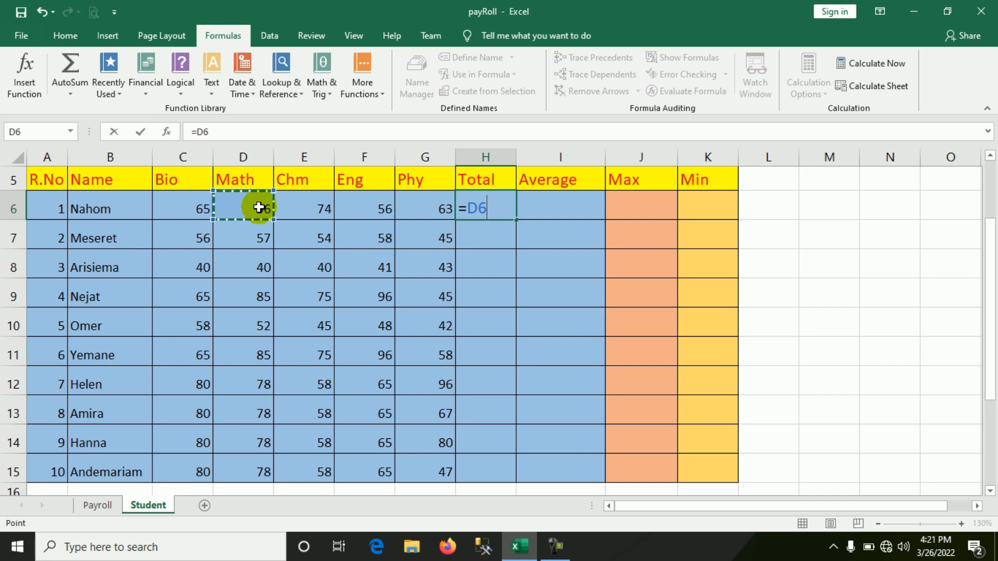
pyautogui.write('/')
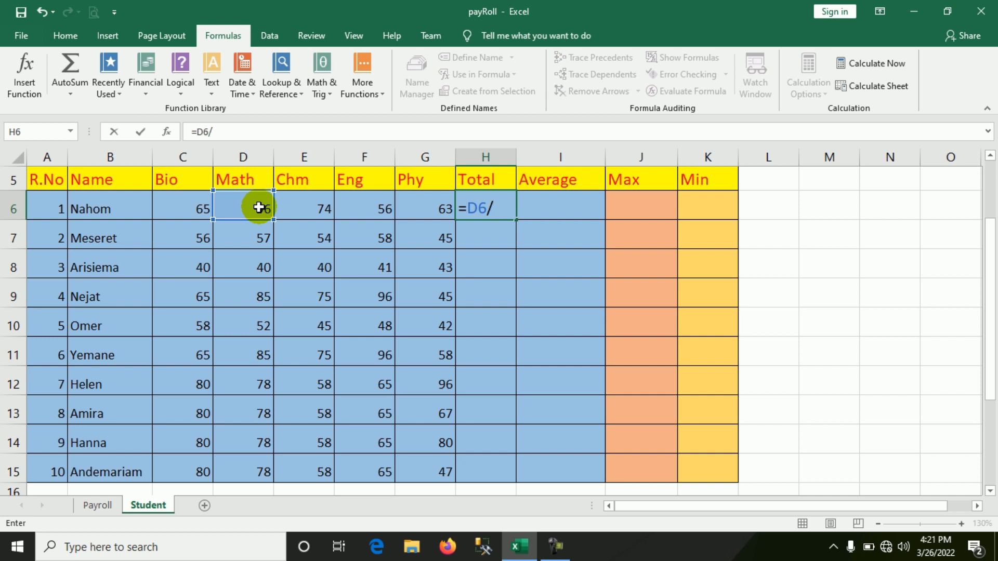
pyautogui.write('6')
pyautogui.press('Return')
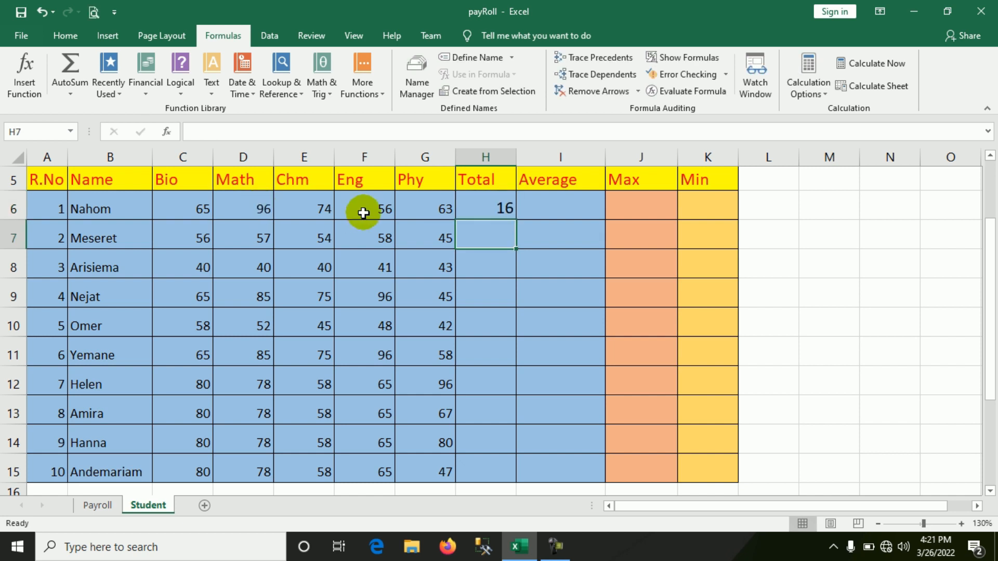
pyautogui.click(485, 207)
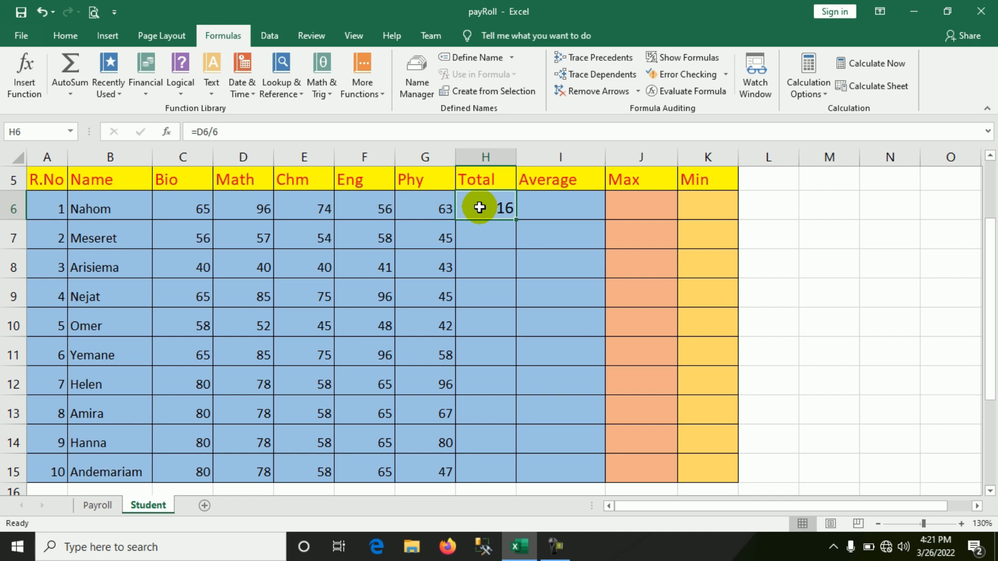
pyautogui.press('Delete')
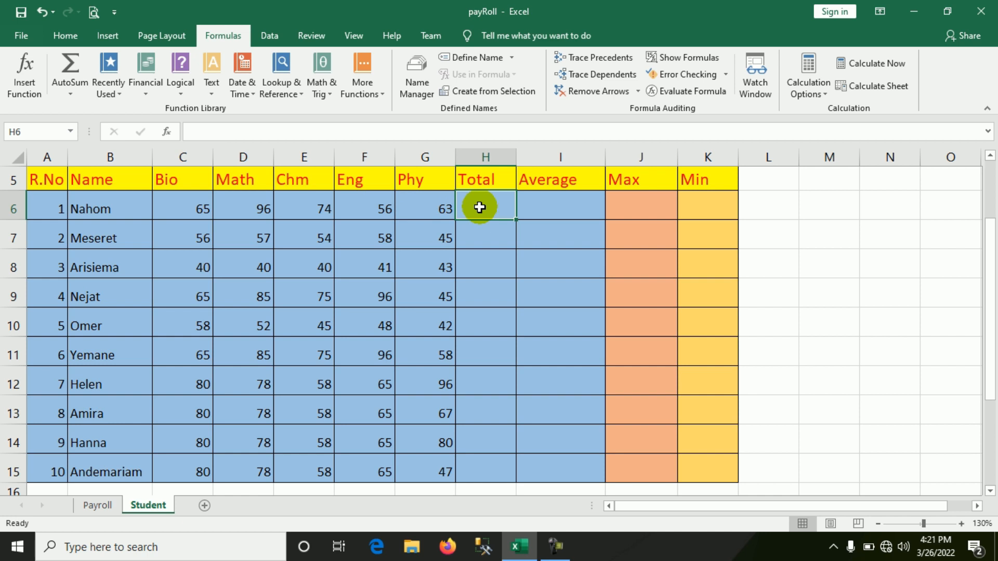